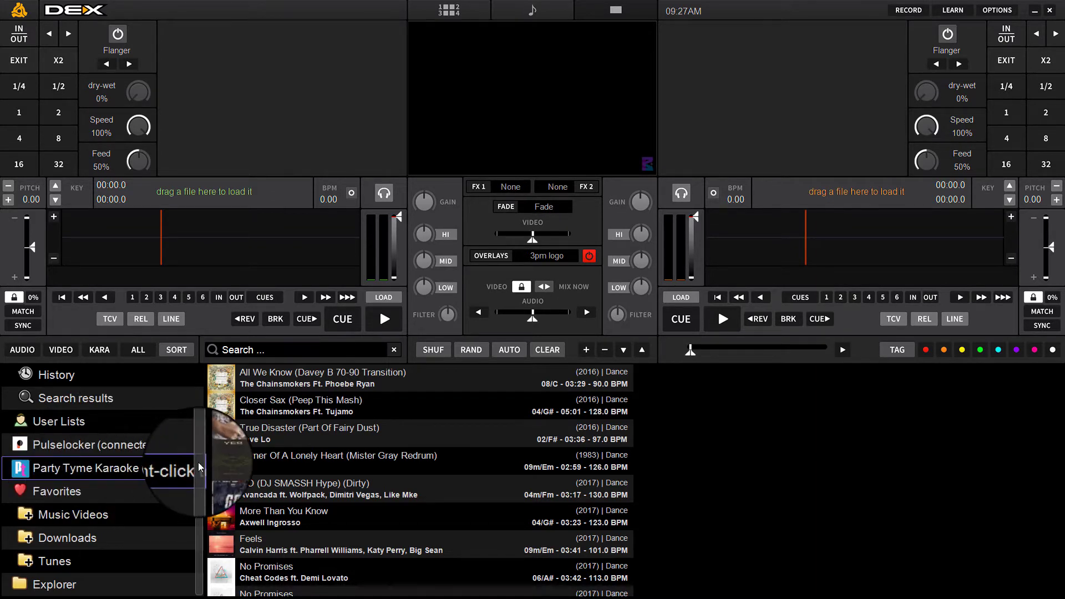
# Log in to the Party Tyme Karaoke service with the account e-mail and password
pyautogui.moveTo(198, 461)
pyautogui.mouseDown()
pyautogui.moveTo(201, 386)
pyautogui.moveTo(200, 483)
pyautogui.mouseUp()
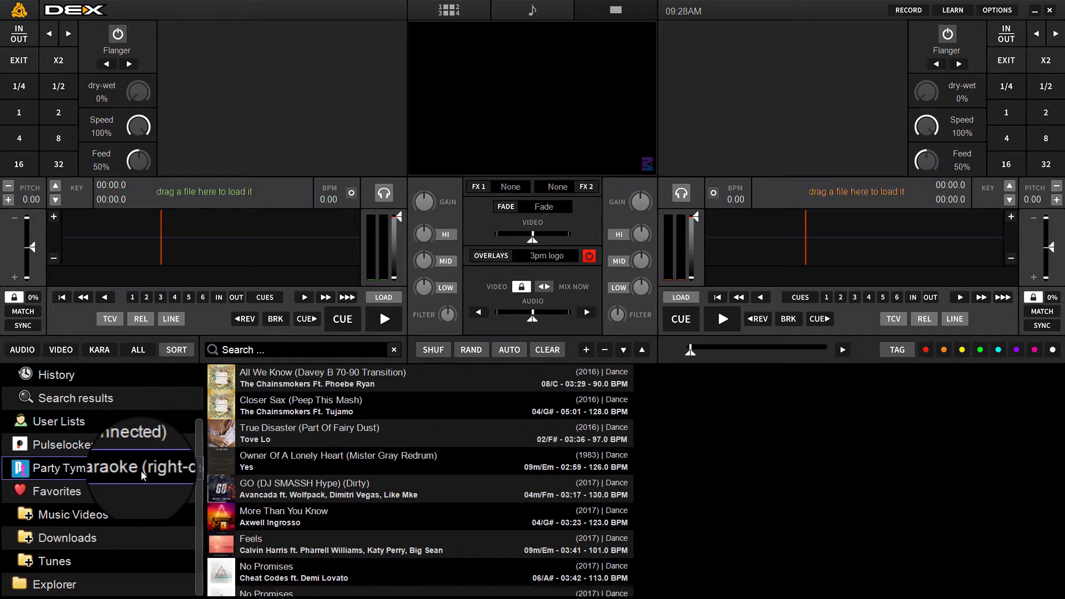
pyautogui.rightClick(105, 469)
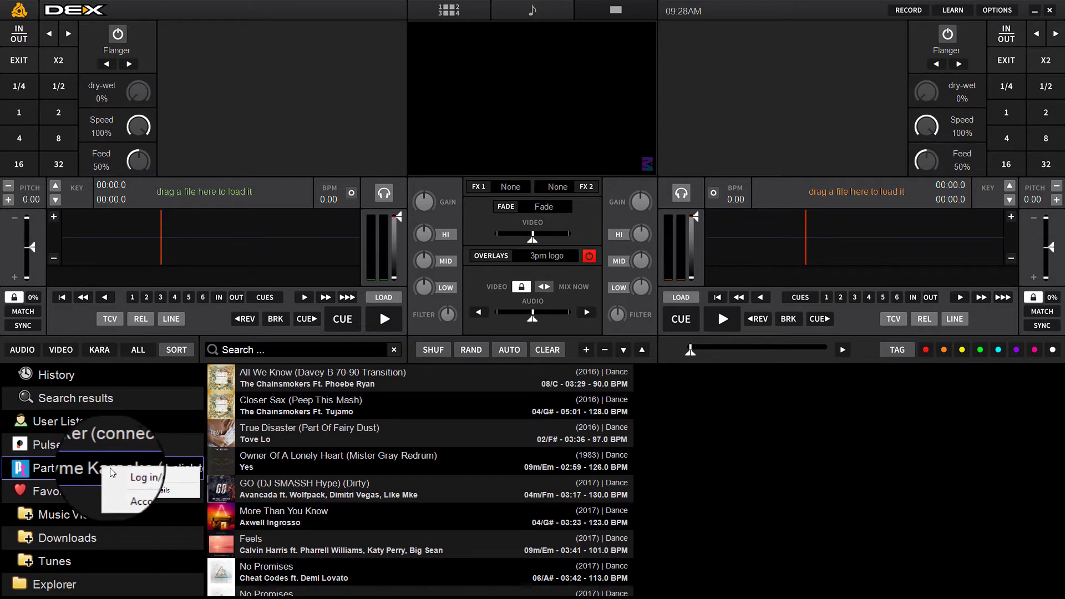
pyautogui.click(119, 471)
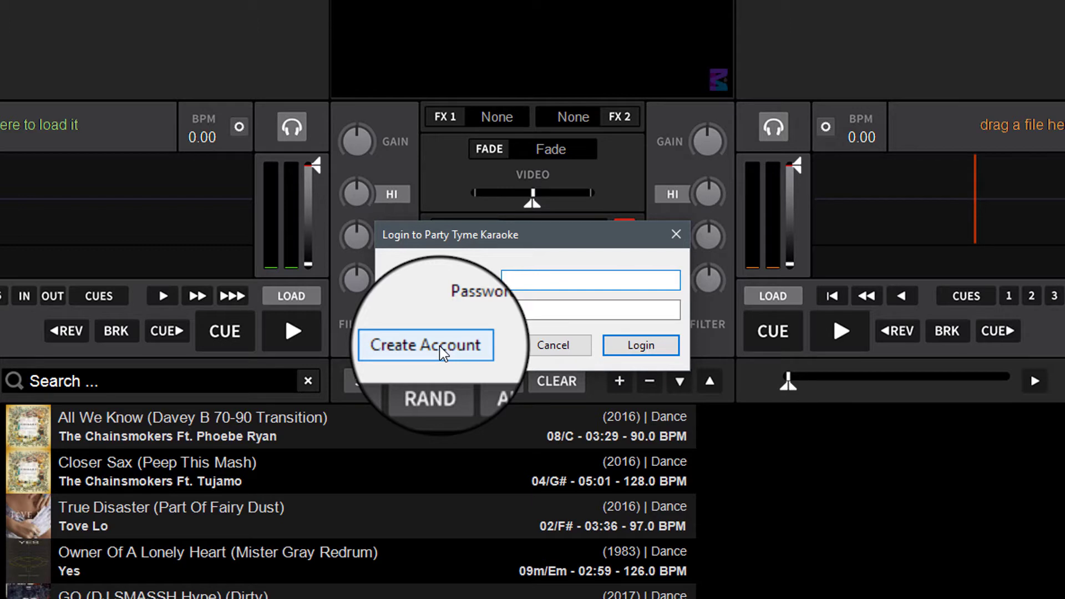
pyautogui.click(549, 281)
pyautogui.hotkey('ctrl', 'v')
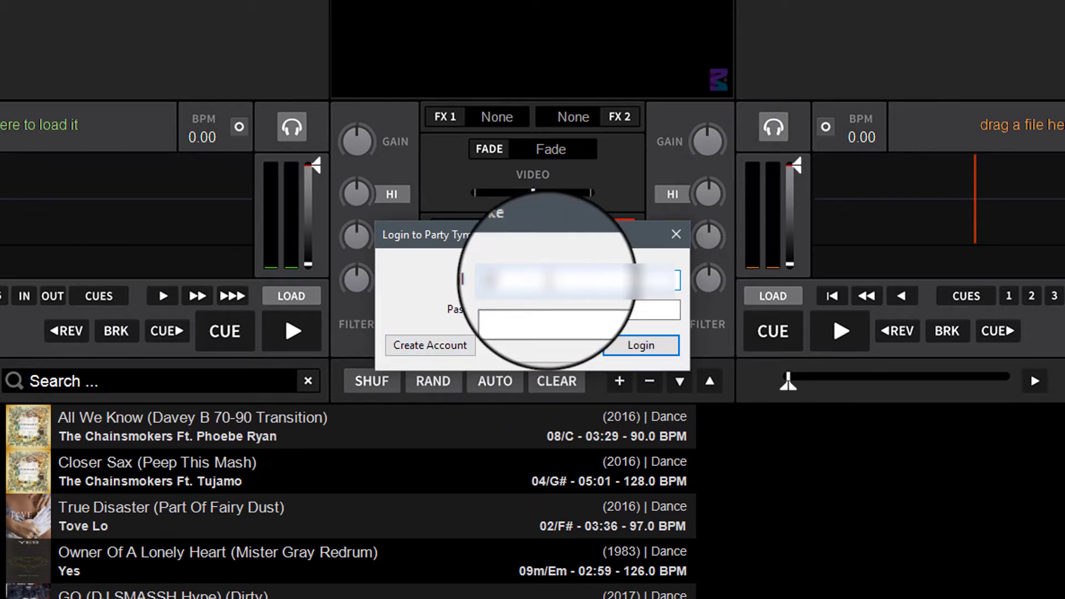
pyautogui.press('Tab')
pyautogui.write('•••••••••')
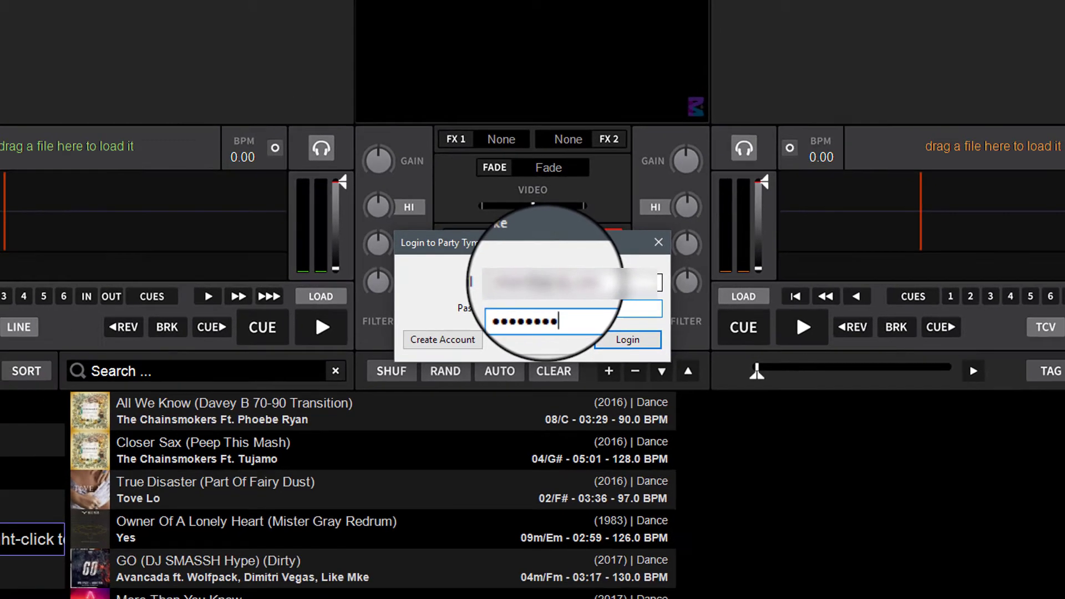
pyautogui.press('Return')
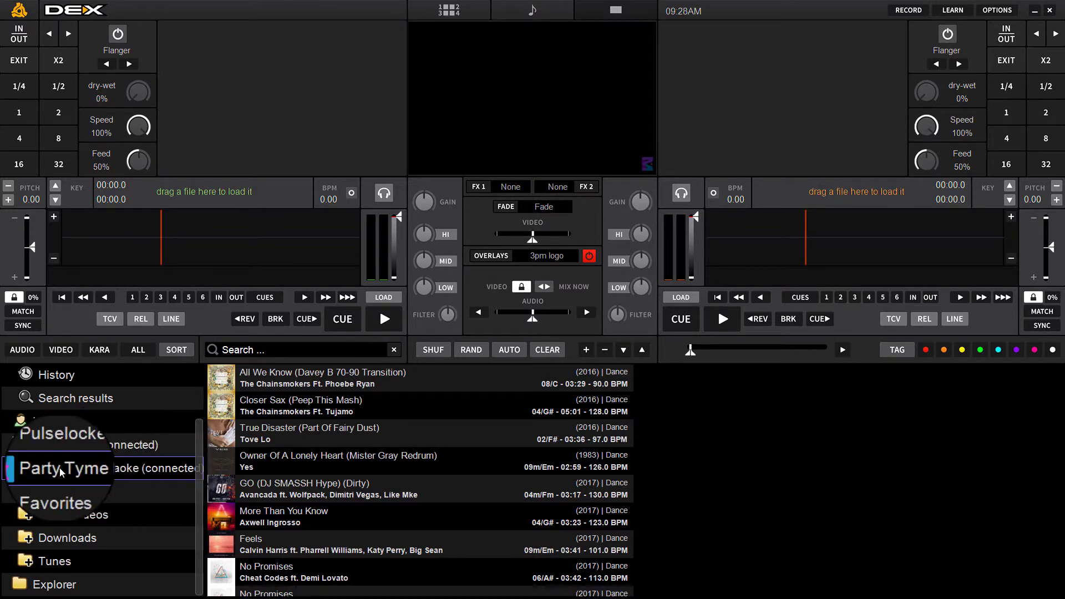
# Expand Party Tyme Karaoke and browse its Catalog (All Tracks) list of over 13,500 tracks
pyautogui.click(20, 470)
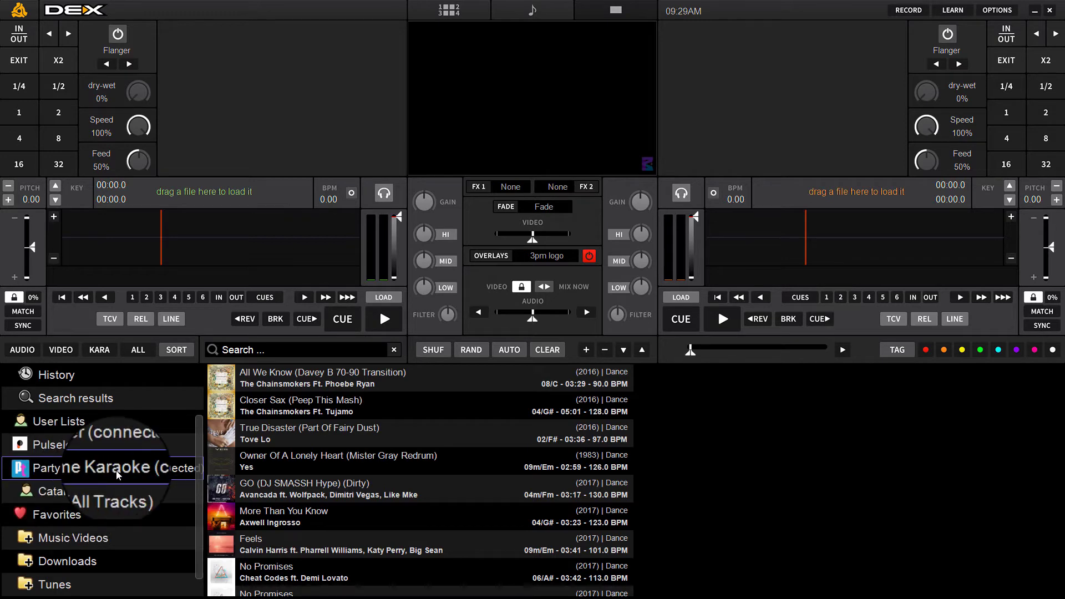
pyautogui.click(42, 491)
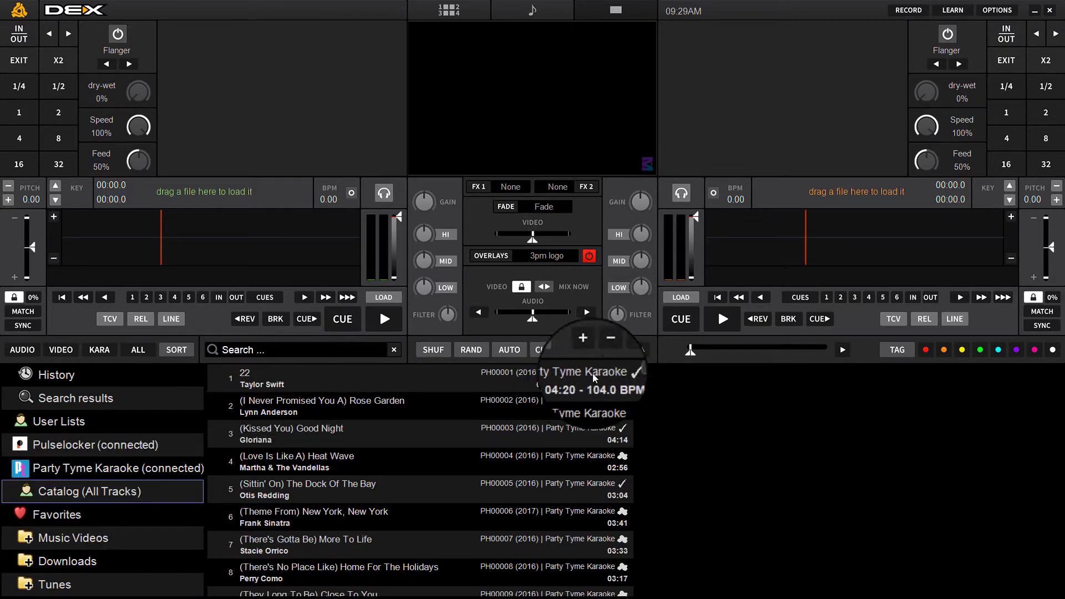
pyautogui.moveTo(625, 369); pyautogui.dragTo(629, 585)
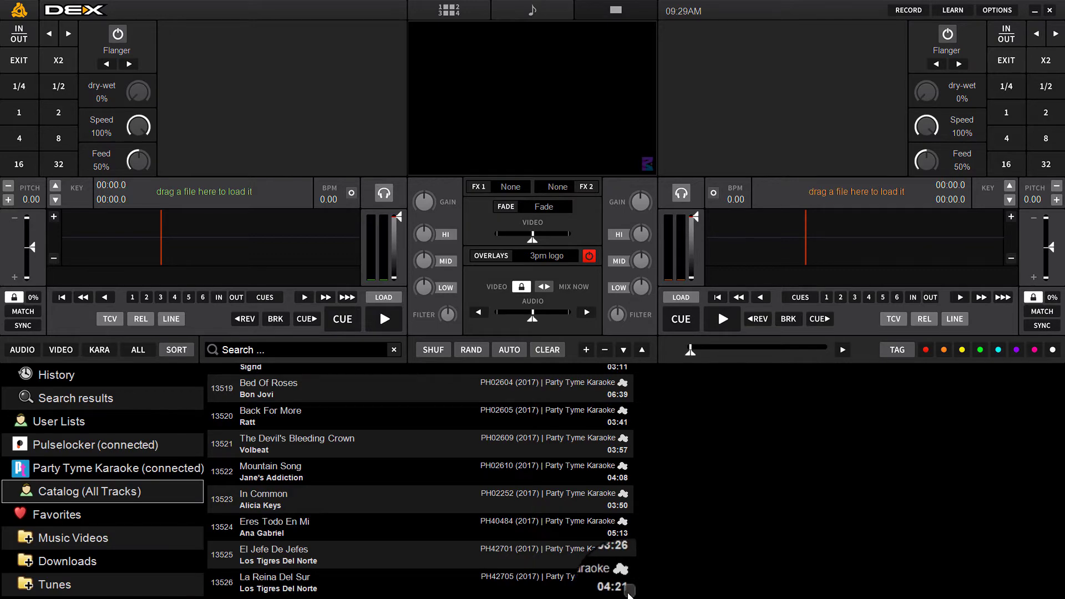
pyautogui.moveTo(628, 592); pyautogui.dragTo(609, 423)
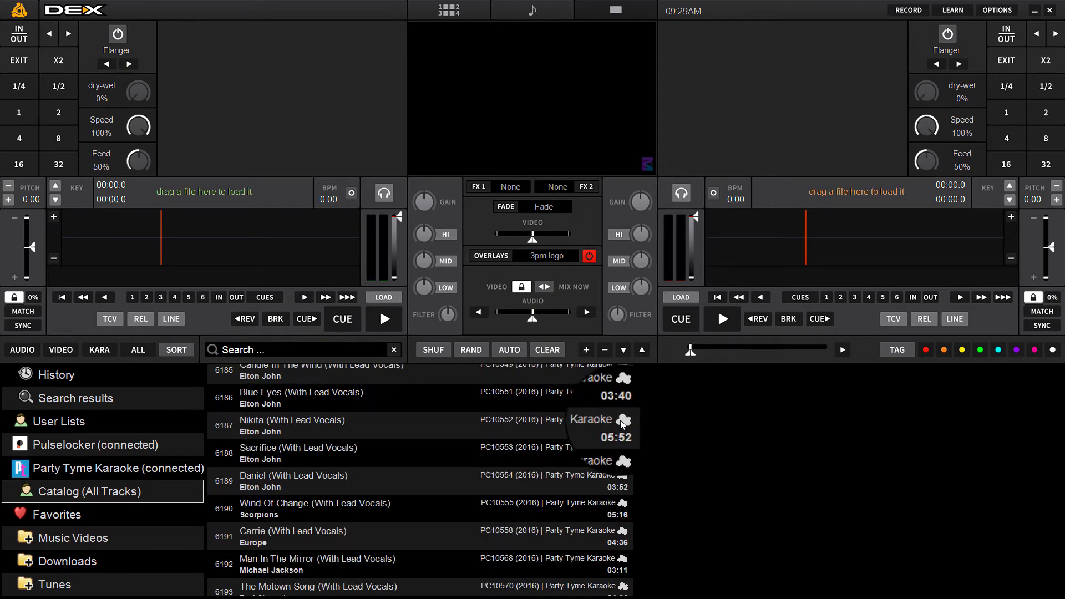
# Load Elton John's Blue Eyes (With Lead Vocals) from the catalog onto the left deck
pyautogui.click(366, 430)
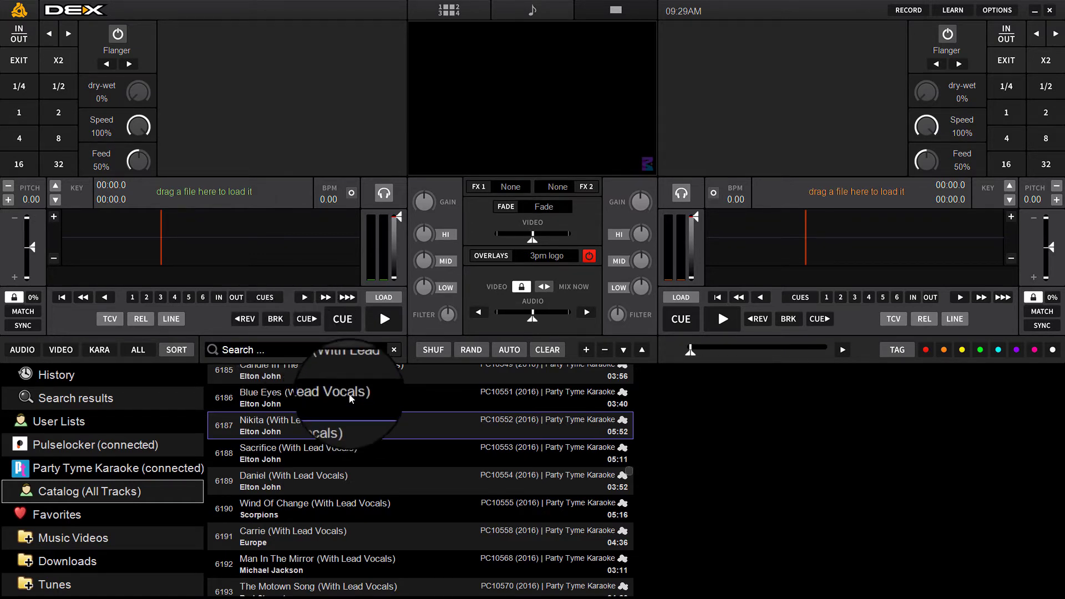
pyautogui.moveTo(350, 398); pyautogui.dragTo(262, 264)
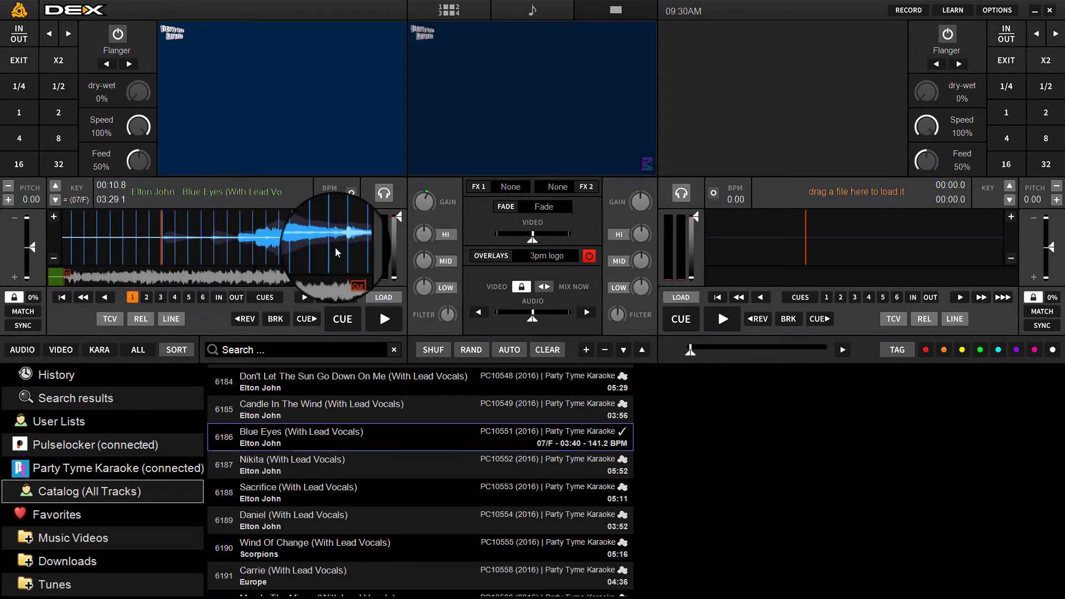
# Play Blue Eyes on deck 1, pop out its lyrics video window, and crossfade to the left deck
pyautogui.click(387, 318)
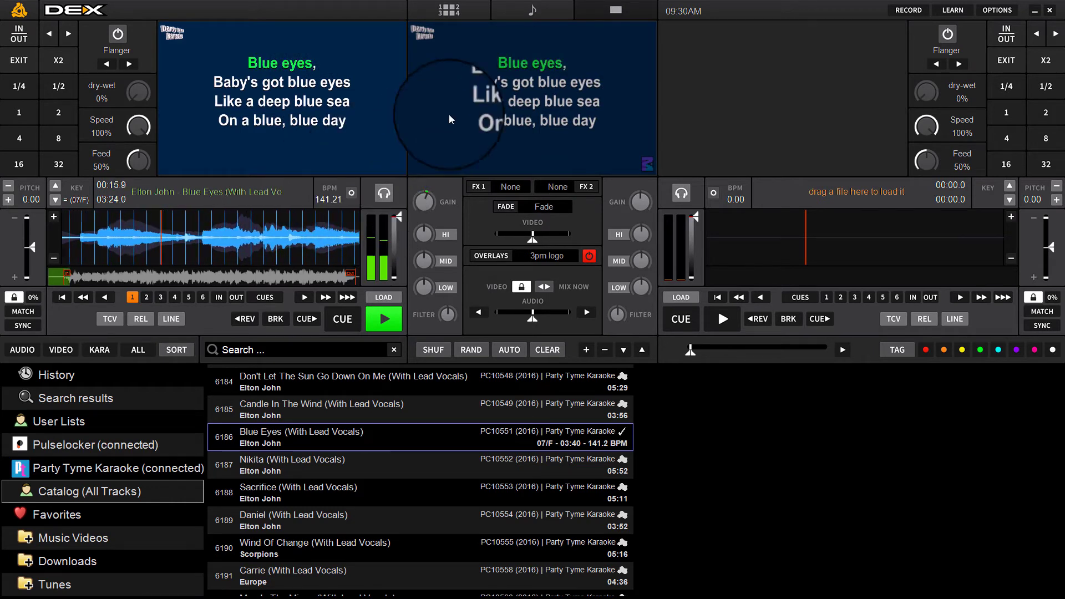
pyautogui.click(481, 98)
pyautogui.moveTo(532, 312); pyautogui.dragTo(497, 313)
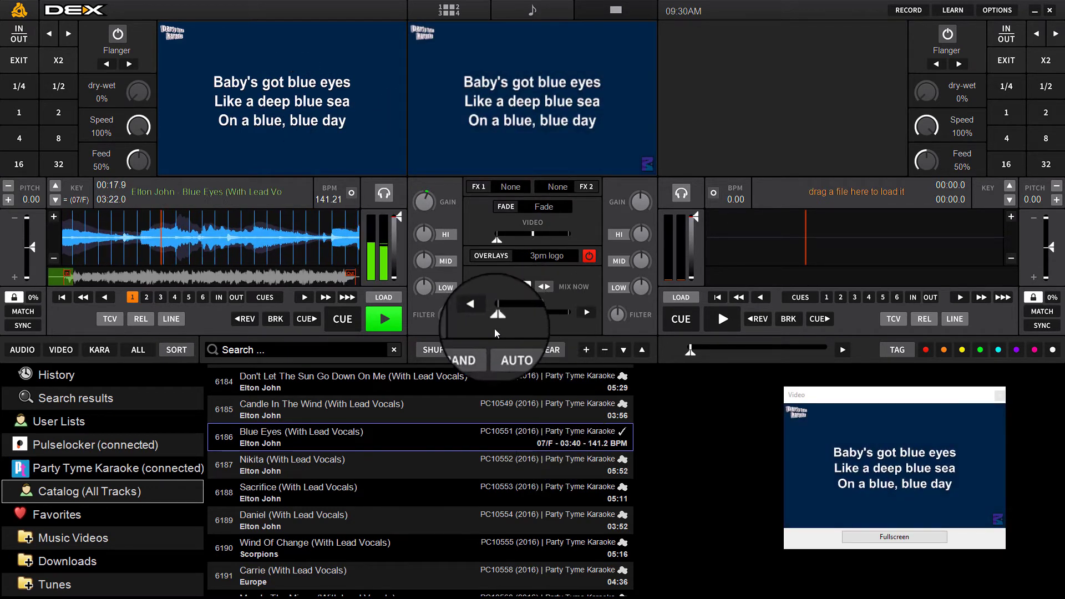
pyautogui.moveTo(926, 410); pyautogui.dragTo(734, 311)
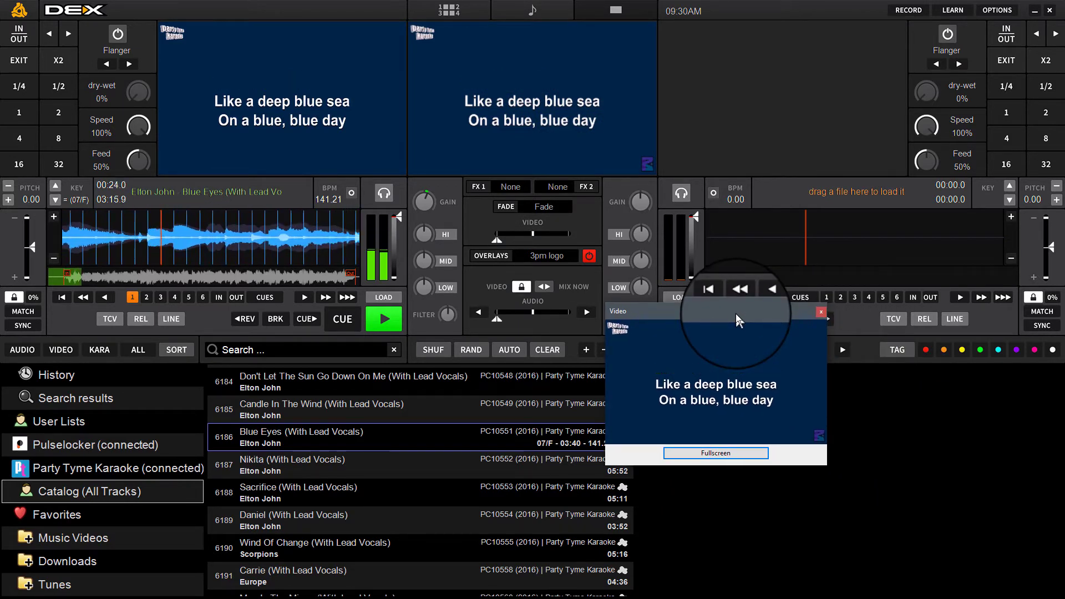
pyautogui.moveTo(734, 312); pyautogui.dragTo(764, 251)
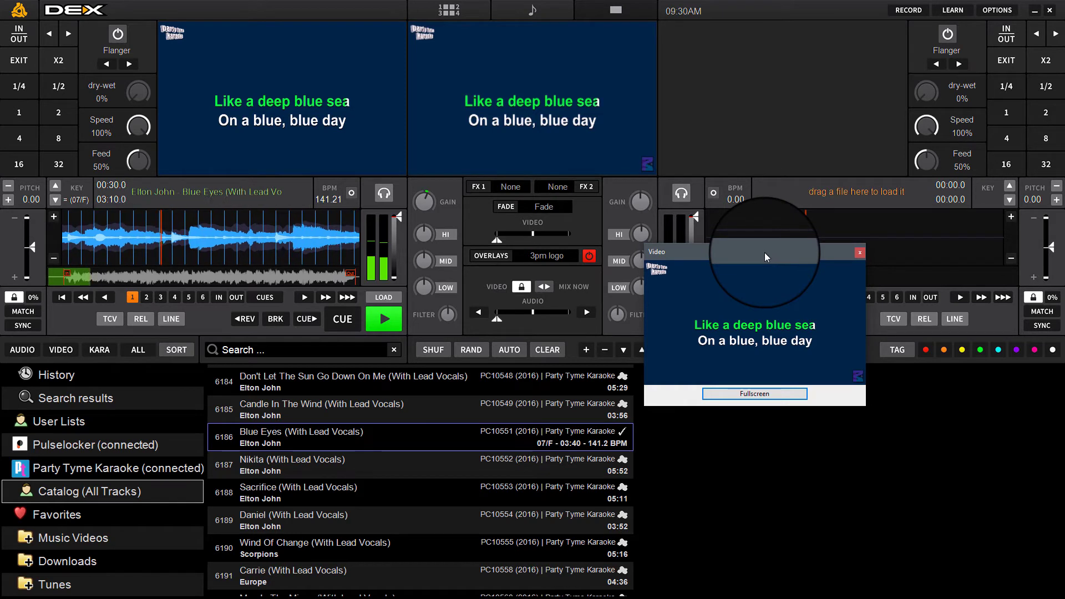
pyautogui.moveTo(798, 253); pyautogui.dragTo(854, 252)
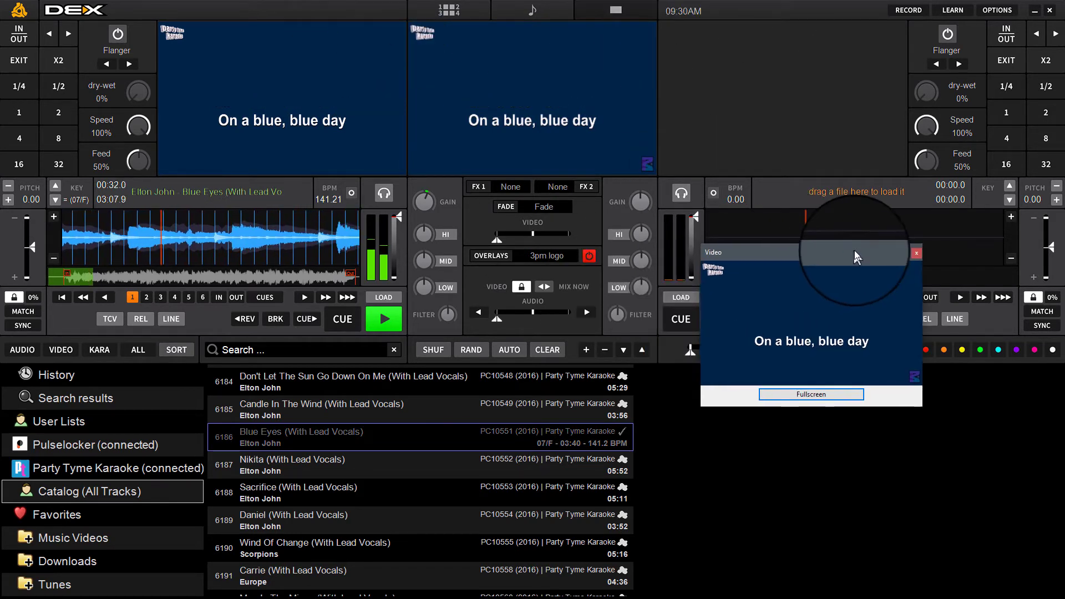
# Close the video window and download Nikita (With Lead Vocals) to offline from its context menu
pyautogui.click(916, 254)
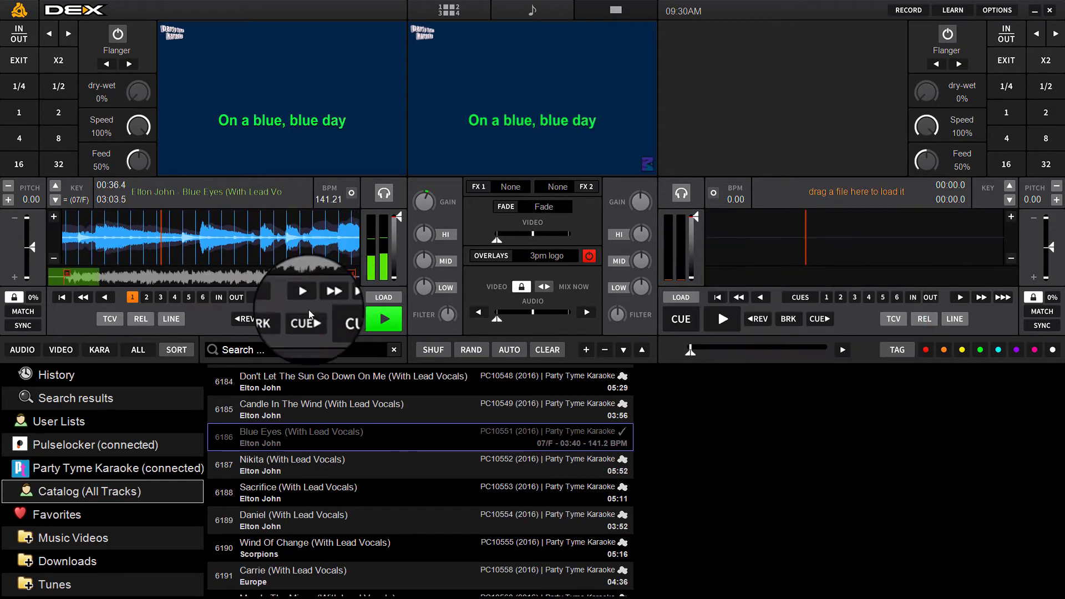
pyautogui.click(389, 410)
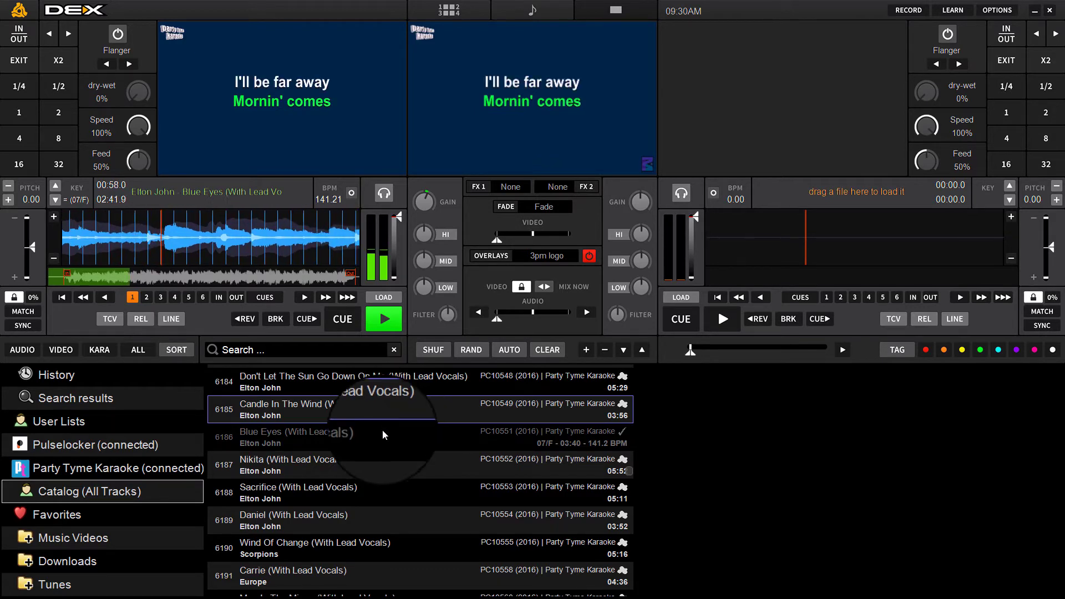
pyautogui.click(356, 469)
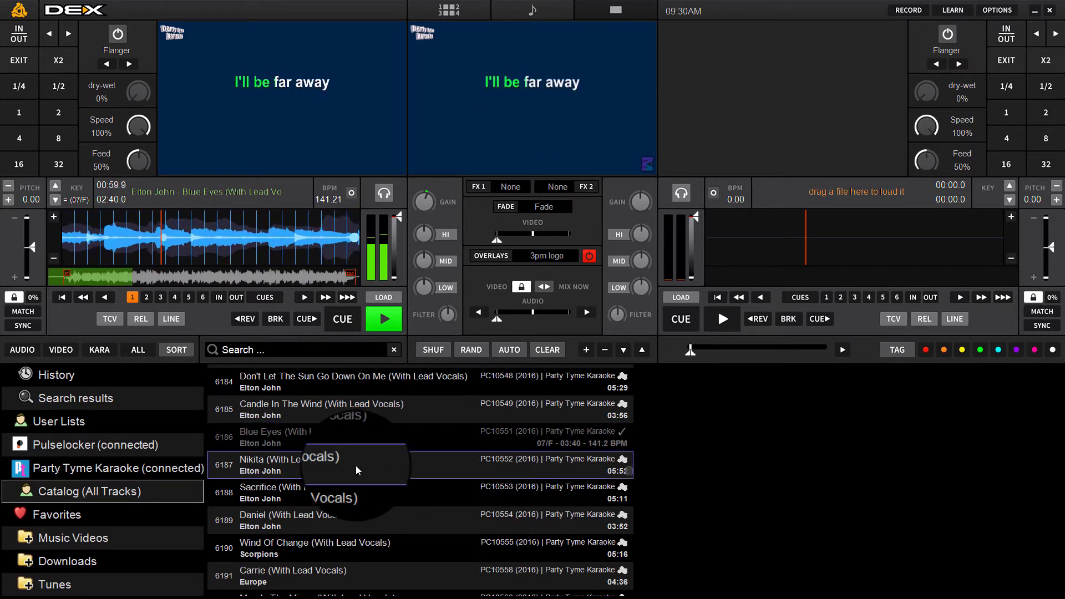
pyautogui.rightClick(356, 467)
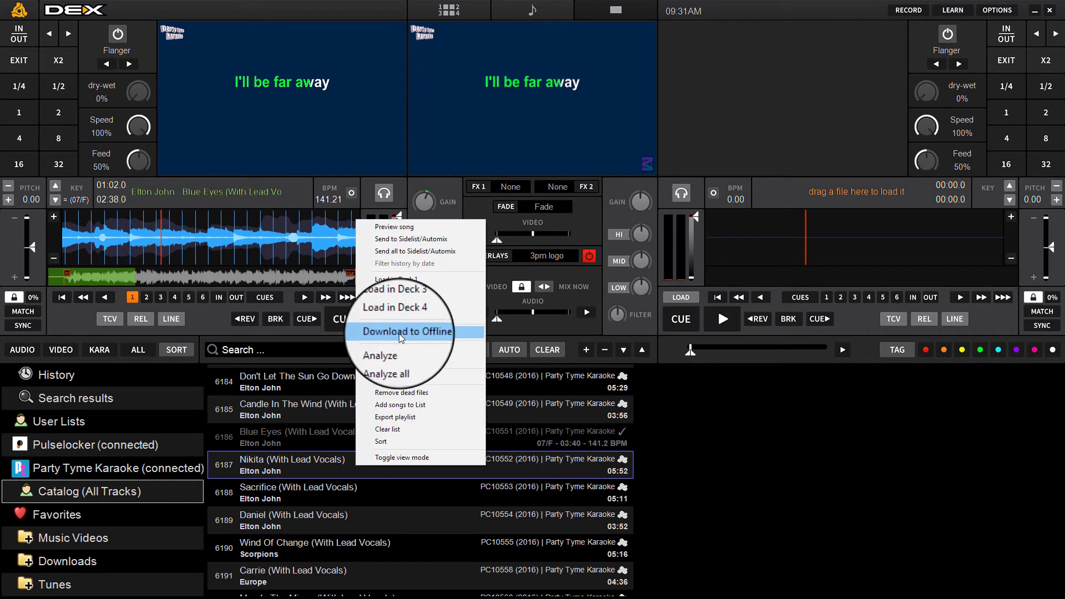
pyautogui.click(289, 467)
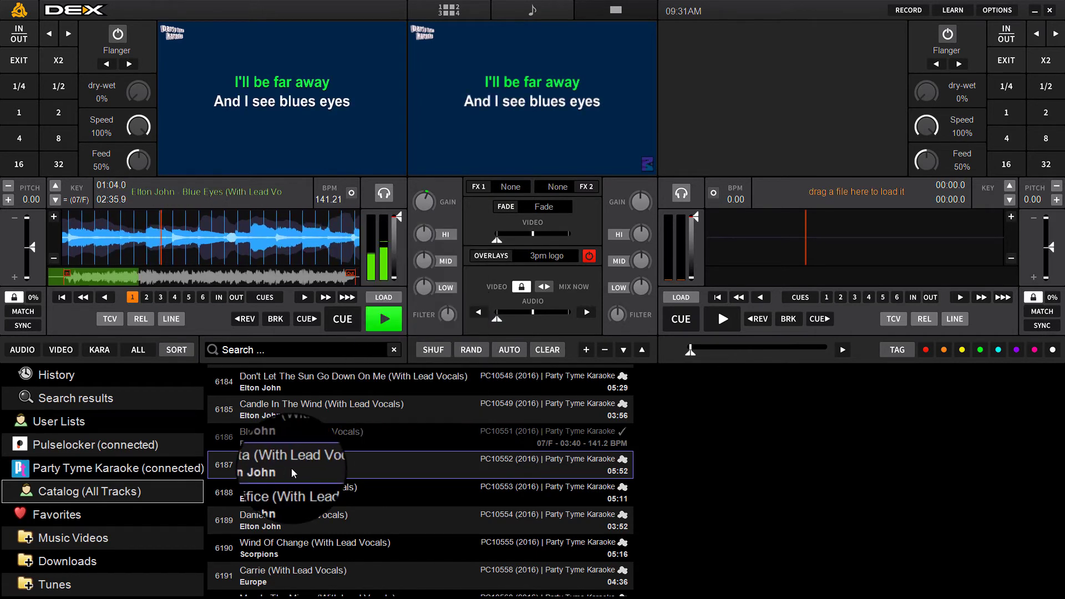
pyautogui.keyDown('shift'); pyautogui.click(301, 577); pyautogui.keyUp('shift')
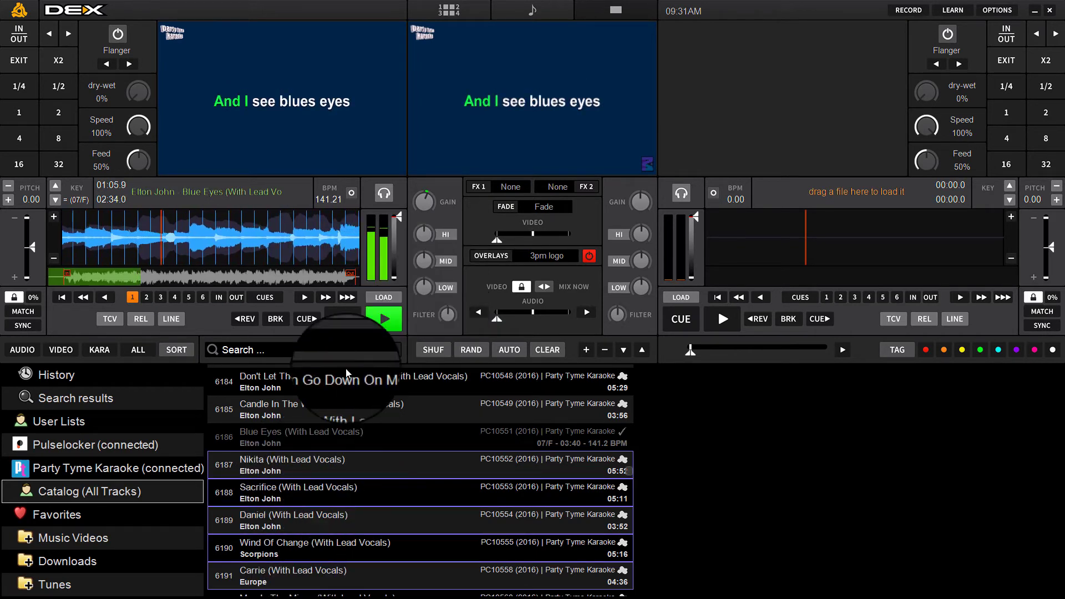
pyautogui.rightClick(339, 474)
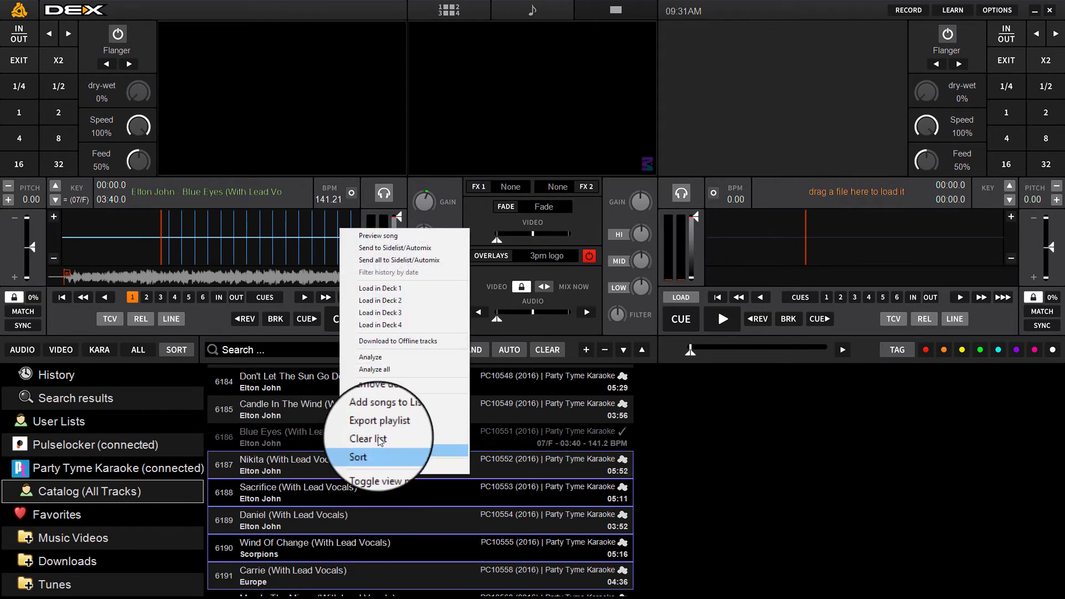
pyautogui.click(288, 392)
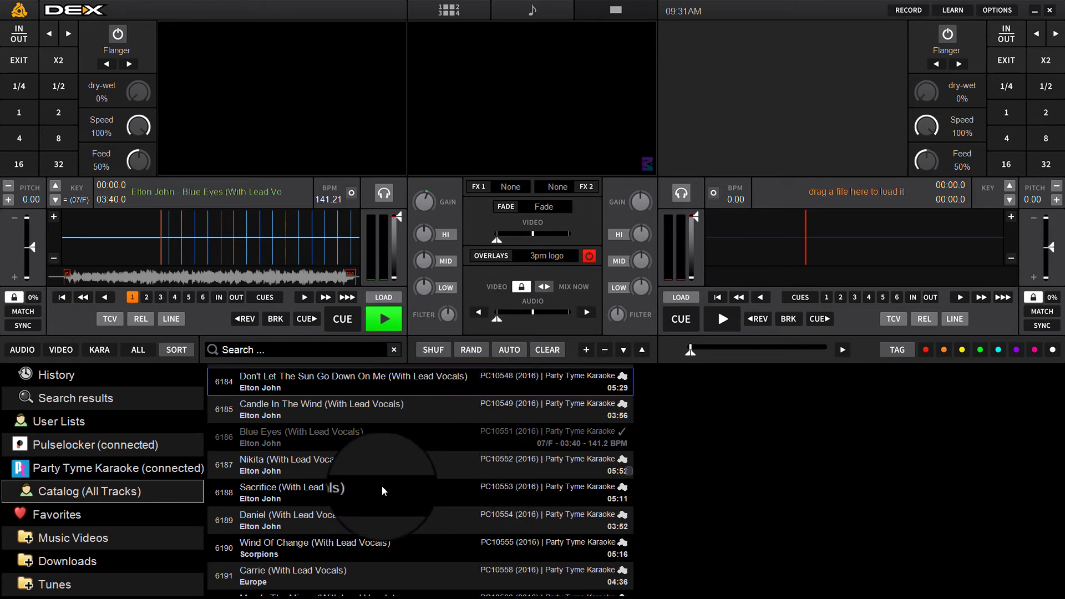
pyautogui.click(369, 467)
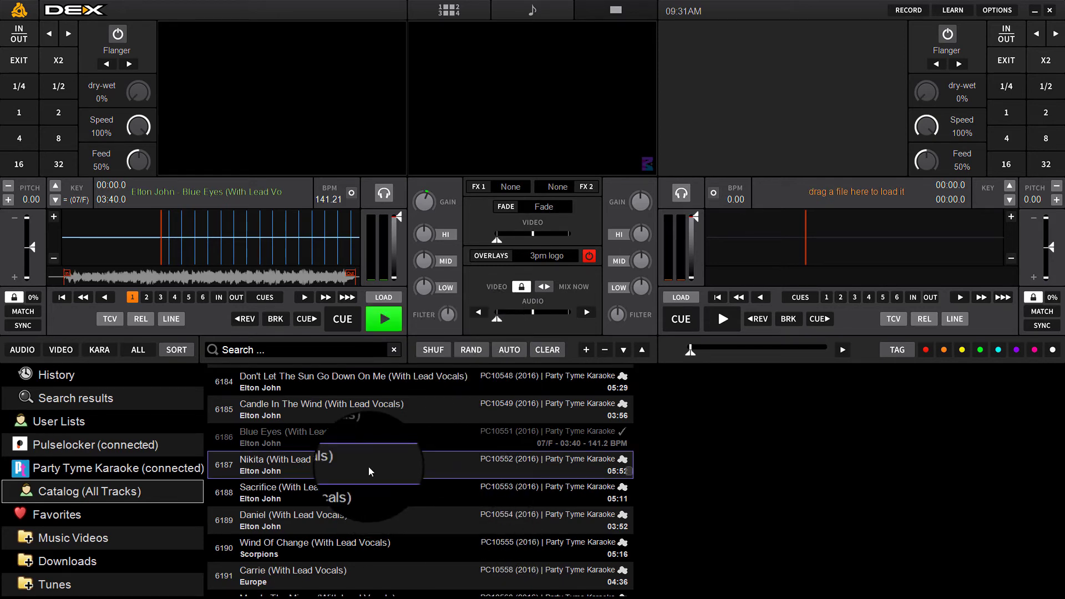
pyautogui.rightClick(369, 467)
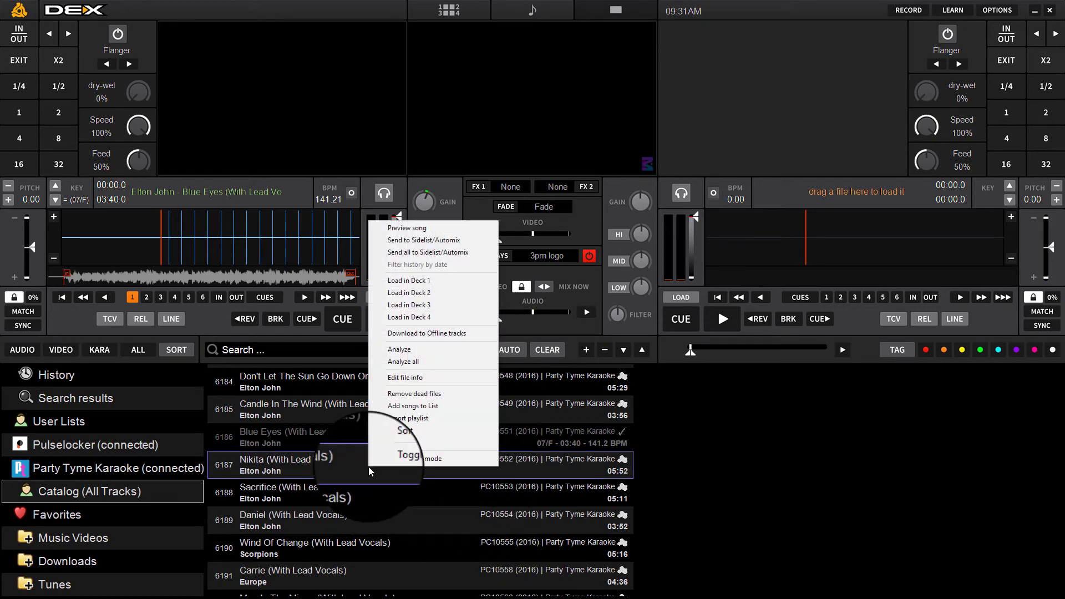
pyautogui.click(404, 338)
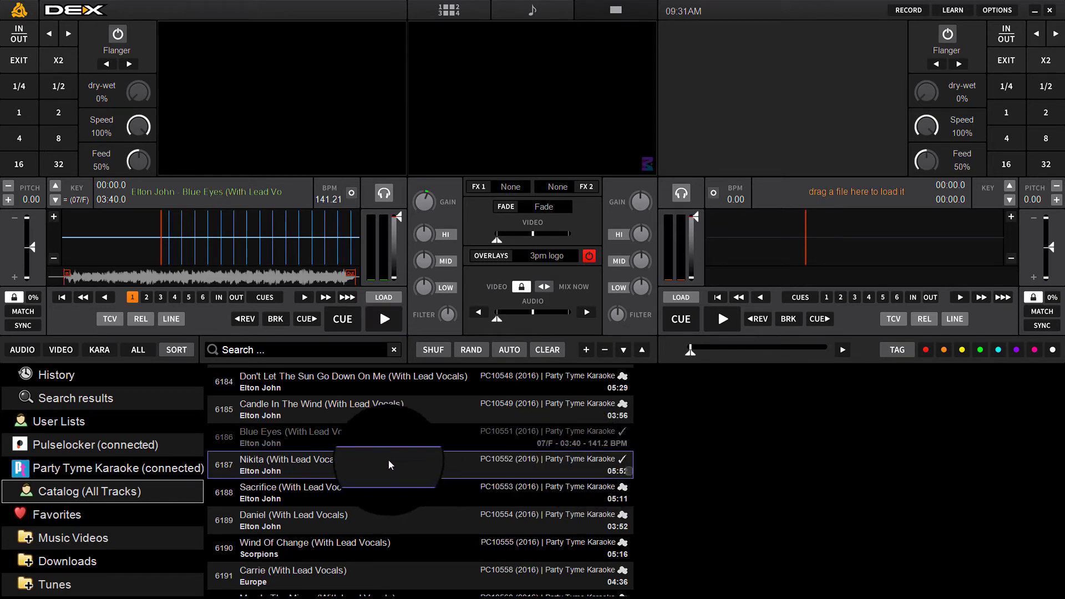
# Load Nikita onto deck 2, play it, crossfade fully right, and pop out its video window
pyautogui.moveTo(378, 465); pyautogui.dragTo(885, 186)
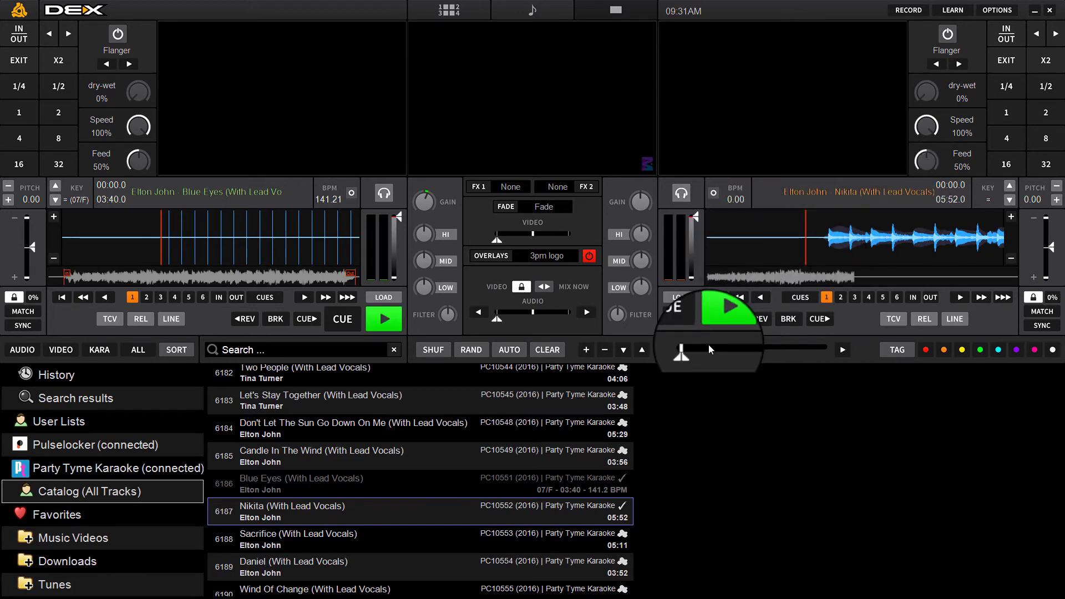
pyautogui.click(725, 321)
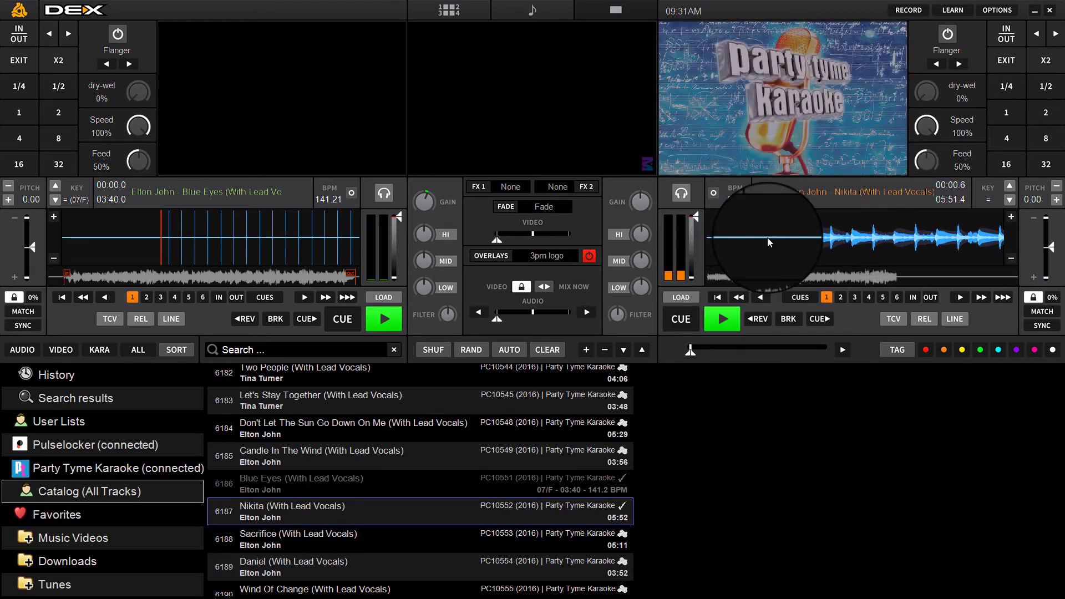
pyautogui.moveTo(499, 318); pyautogui.dragTo(597, 315)
pyautogui.click(539, 104)
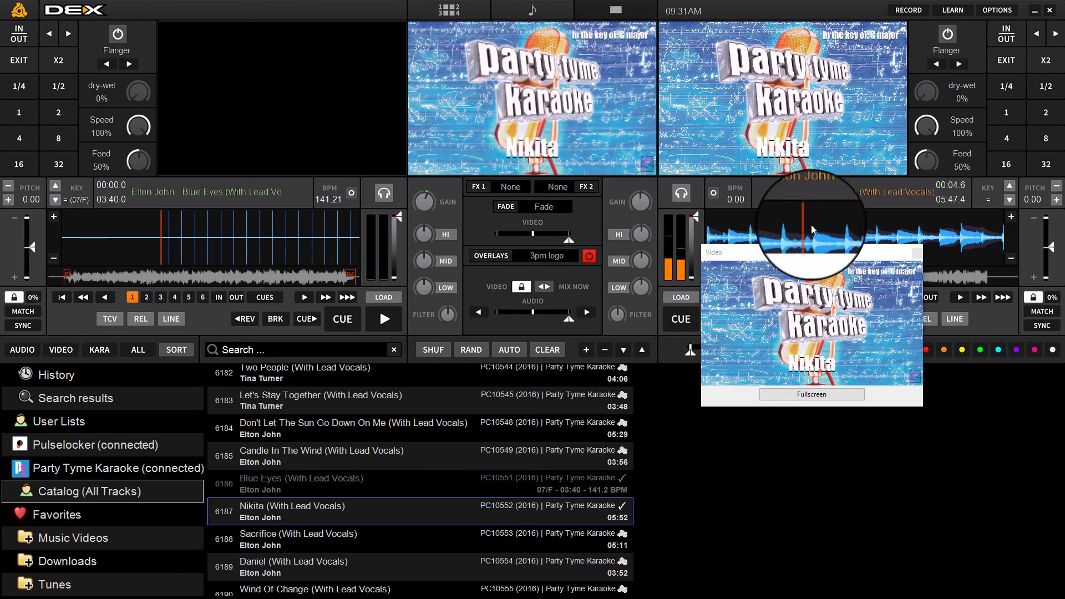
pyautogui.moveTo(809, 247); pyautogui.dragTo(889, 414)
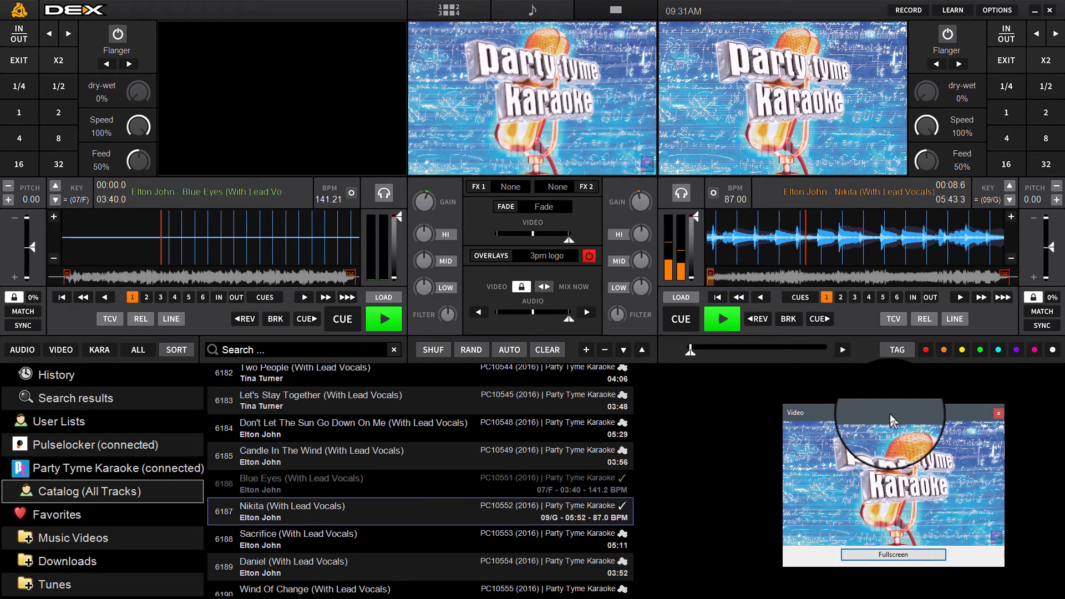
pyautogui.moveTo(890, 414); pyautogui.dragTo(871, 401)
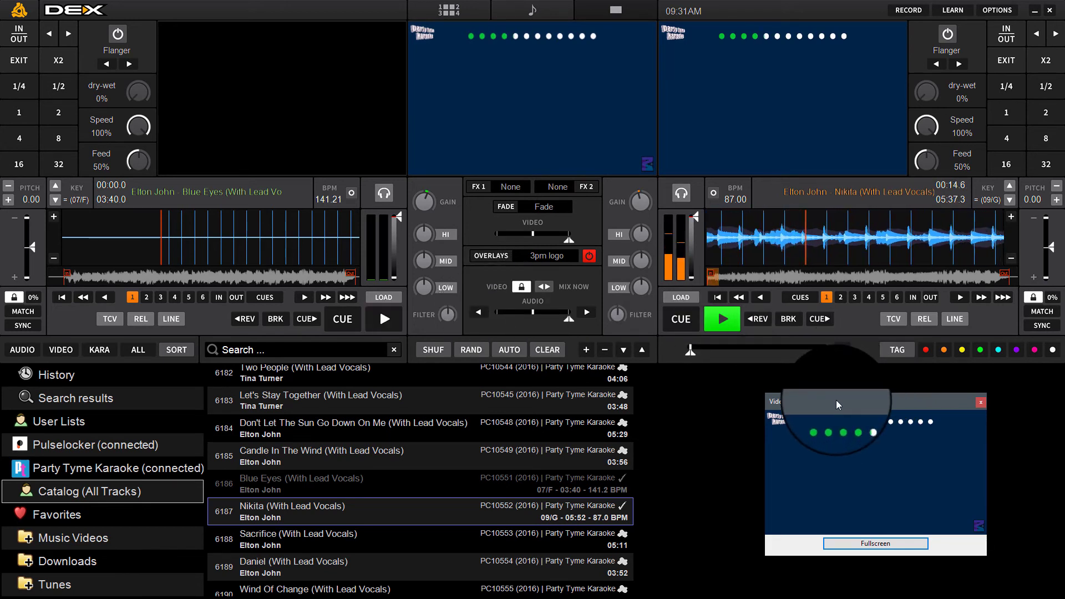
pyautogui.moveTo(836, 401); pyautogui.dragTo(772, 392)
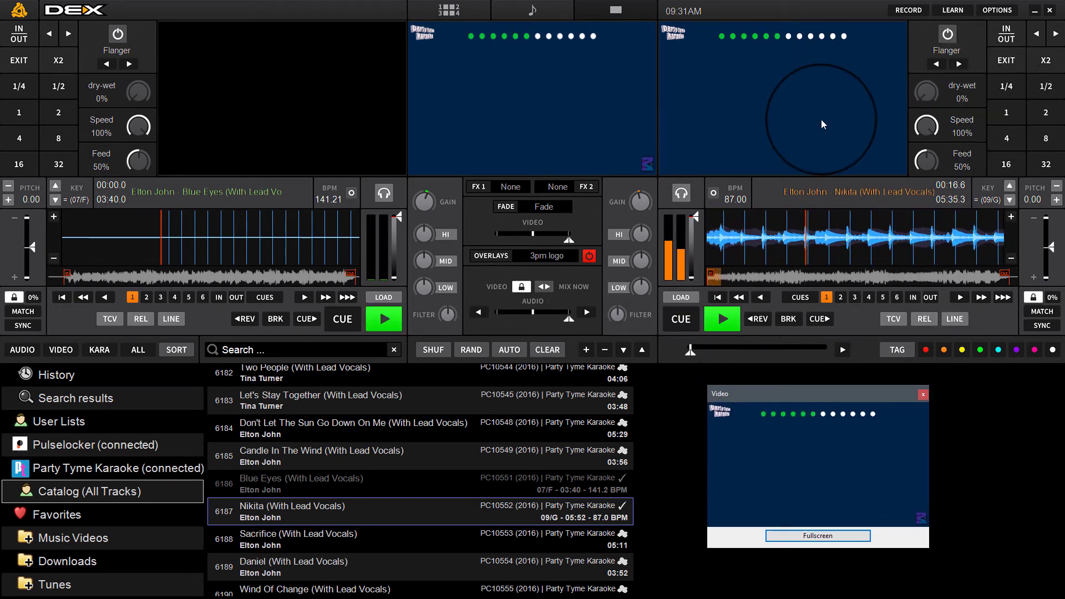
# Raise Nikita's key, return it to the original key, and close the video window
pyautogui.click(1010, 185)
pyautogui.click(1009, 195)
pyautogui.click(923, 393)
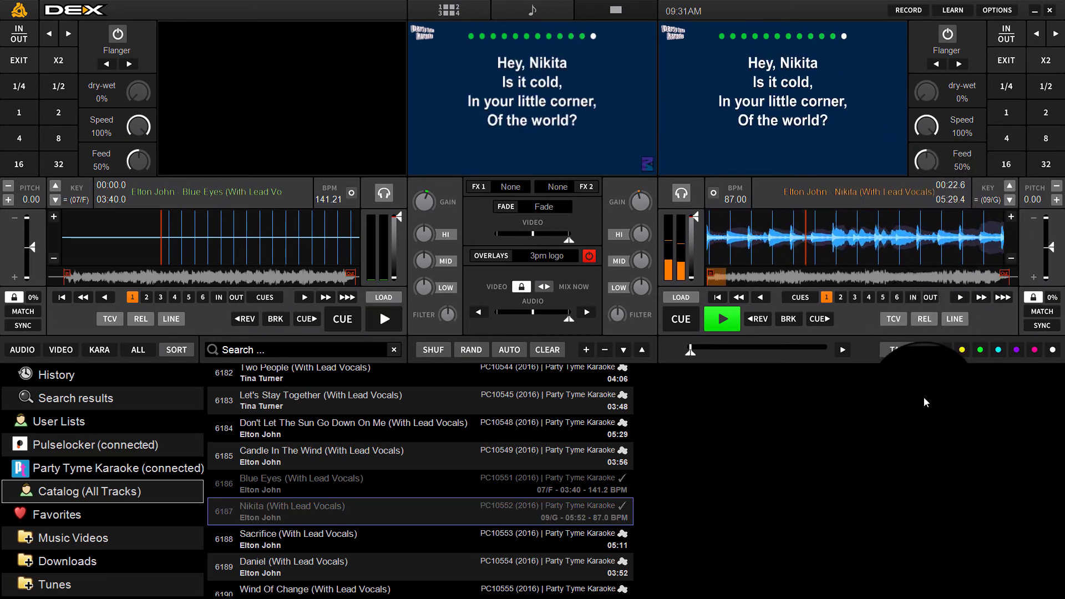
# Queue Nikita and Don't Let The Sun Go Down On Me, entering a singer's name for each
pyautogui.doubleClick(320, 514)
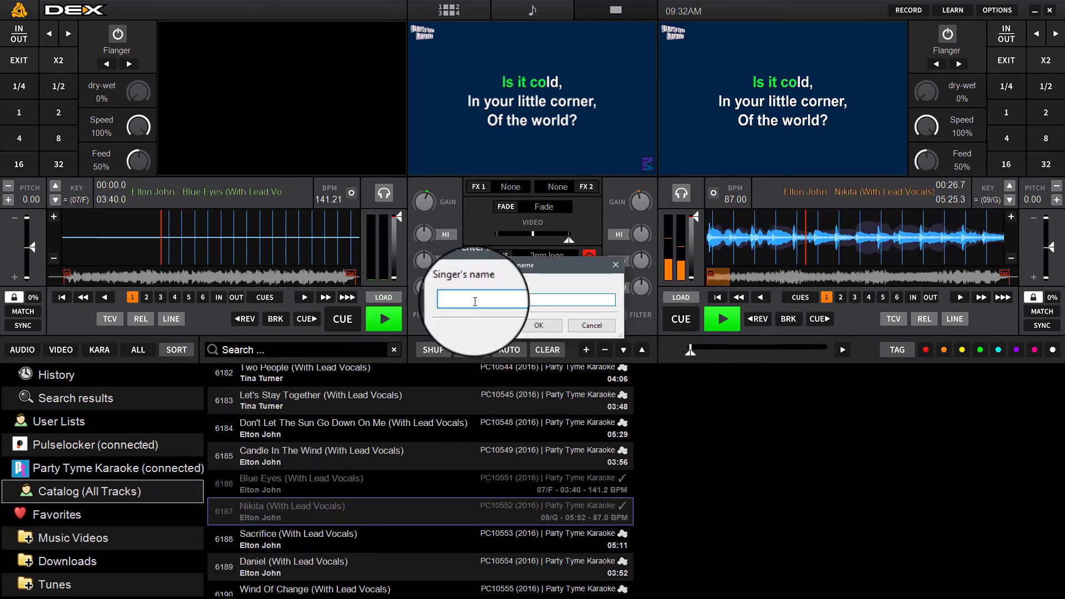
pyautogui.write('Rya')
pyautogui.click(538, 325)
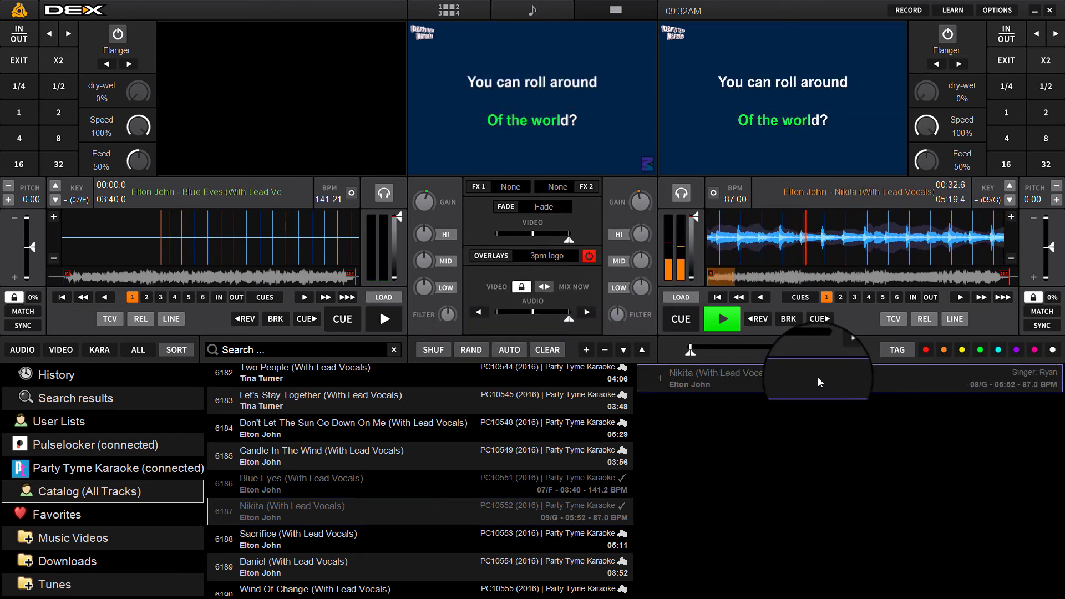
pyautogui.doubleClick(344, 429)
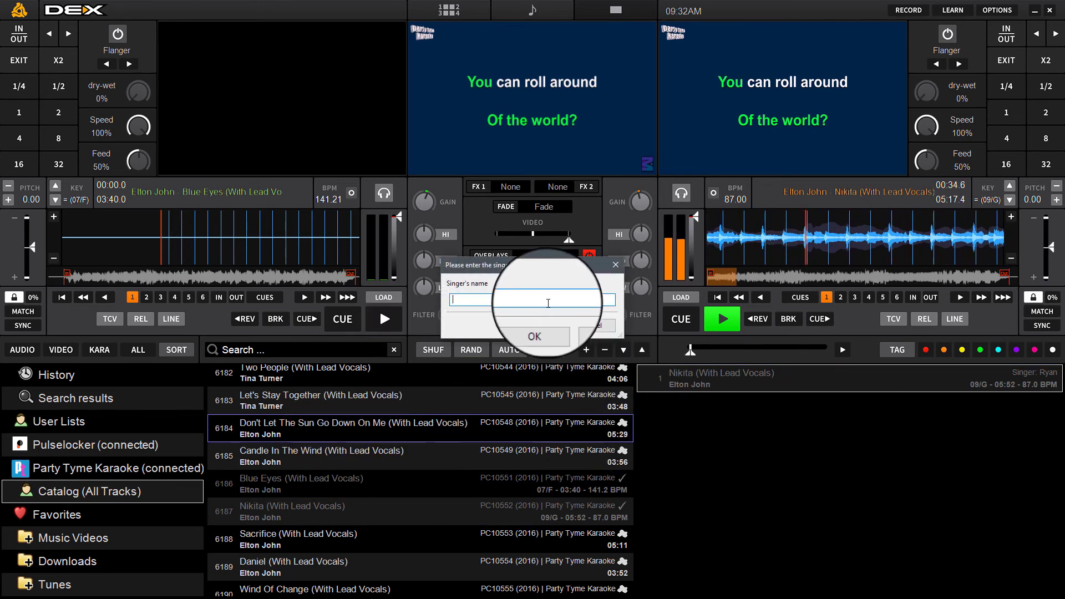
pyautogui.write('bob')
pyautogui.press('Return')
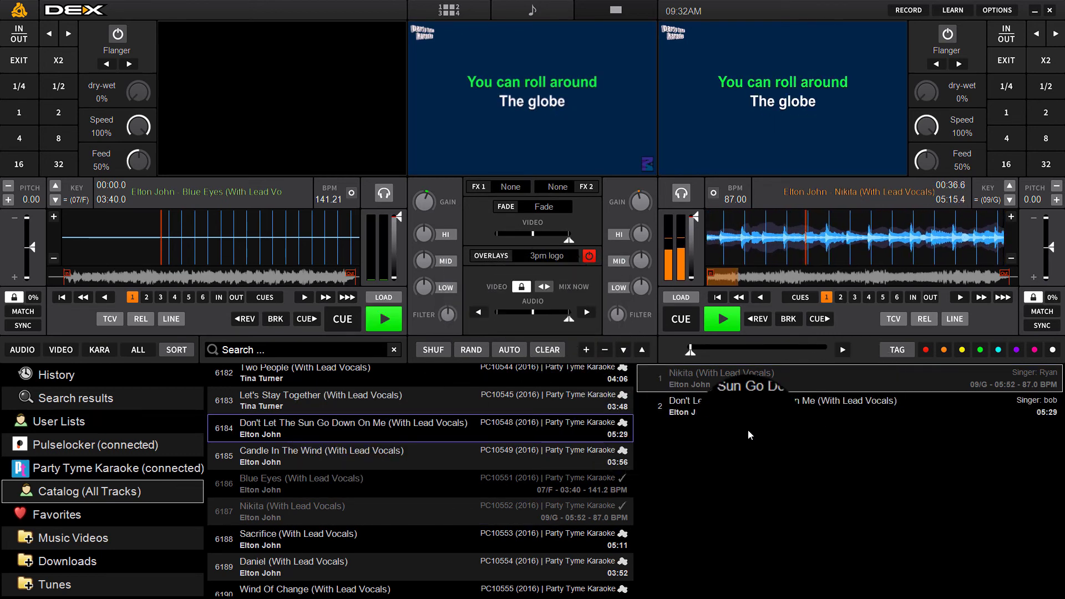